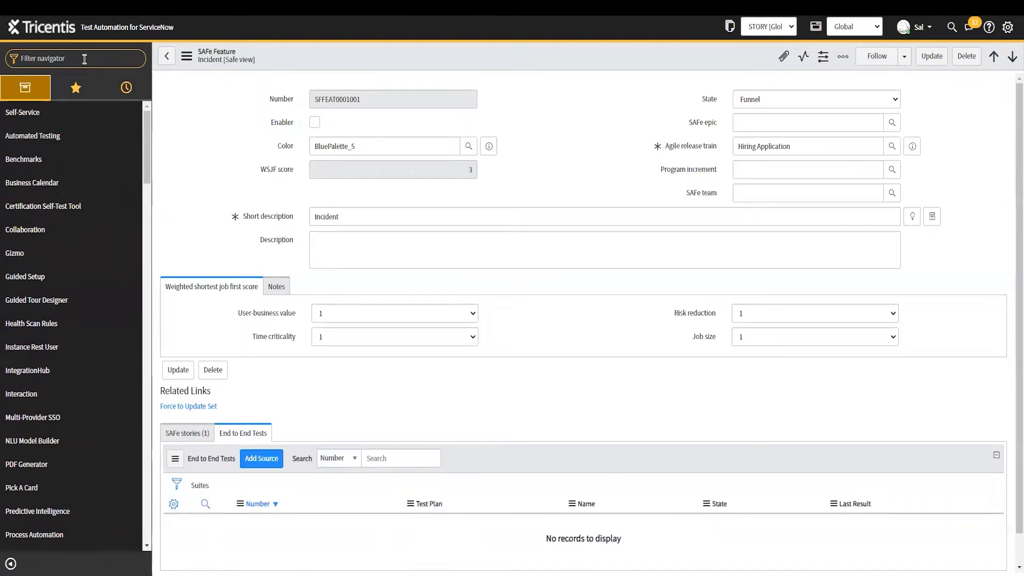
Filter the navigator for 'plans' and open the Test Repository Plans list
text(plans)
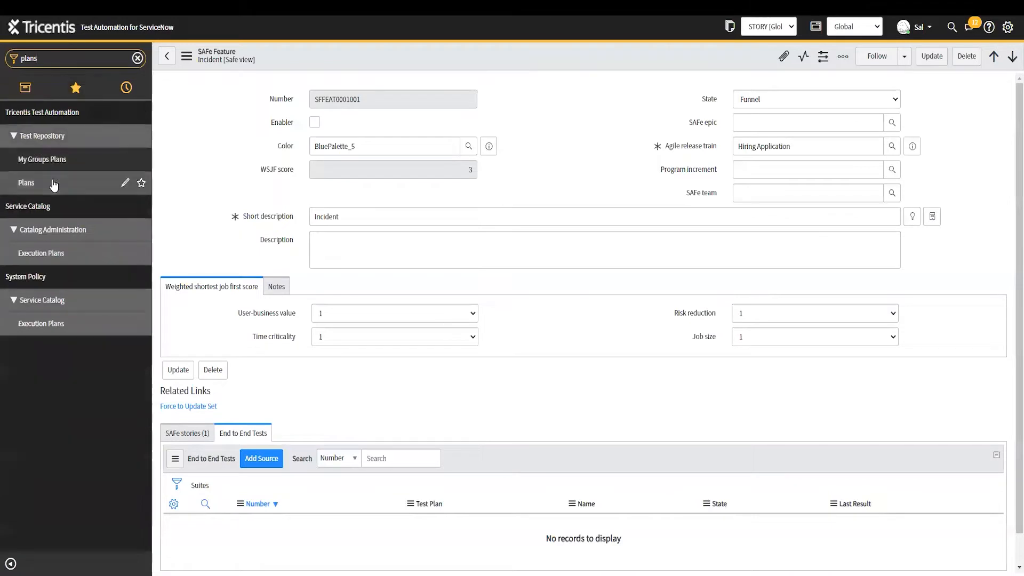
click(51, 183)
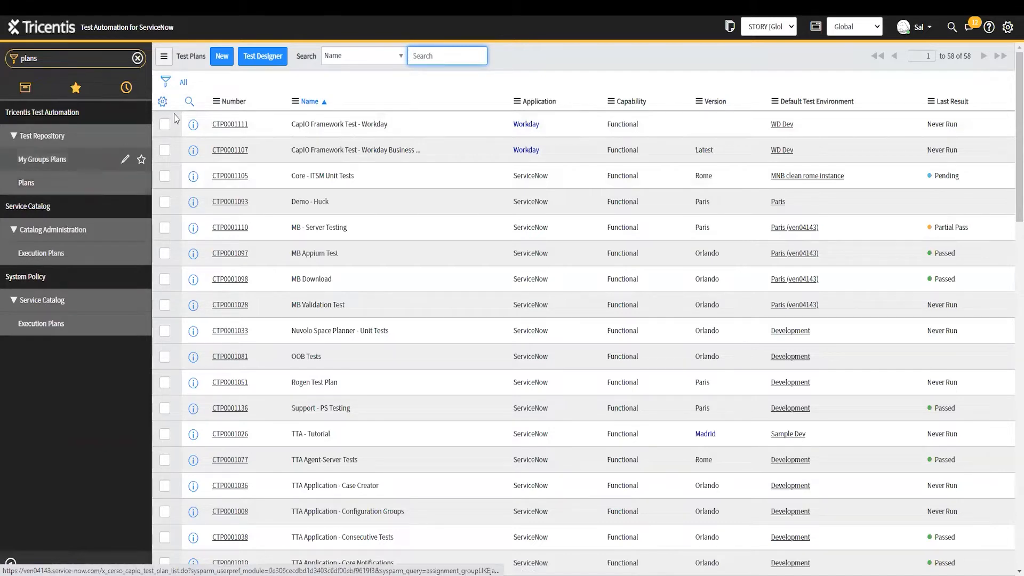
Create a new Test Plan record, CTP0001110, leaving the environment suggestions dismissed
click(223, 57)
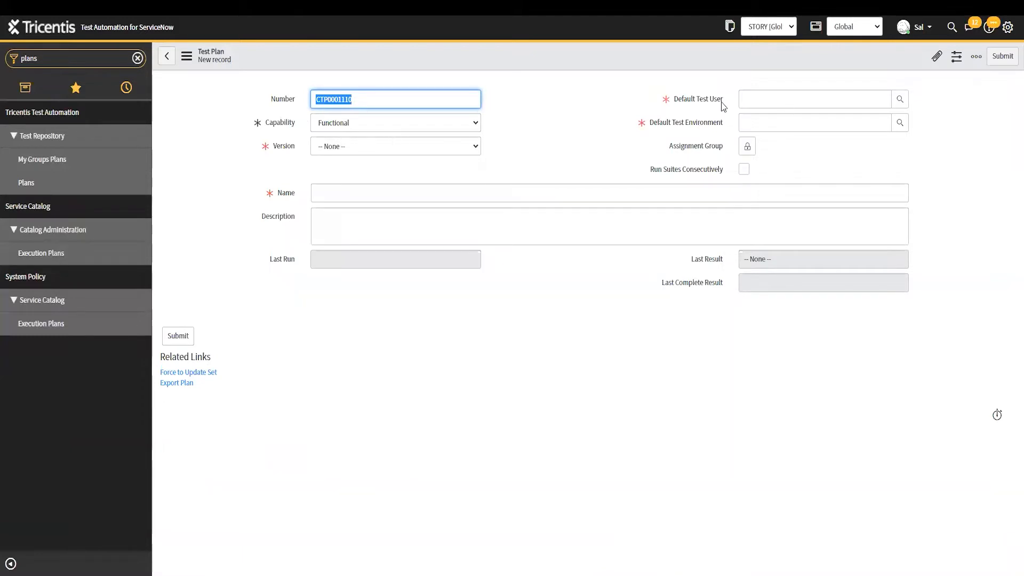
click(772, 126)
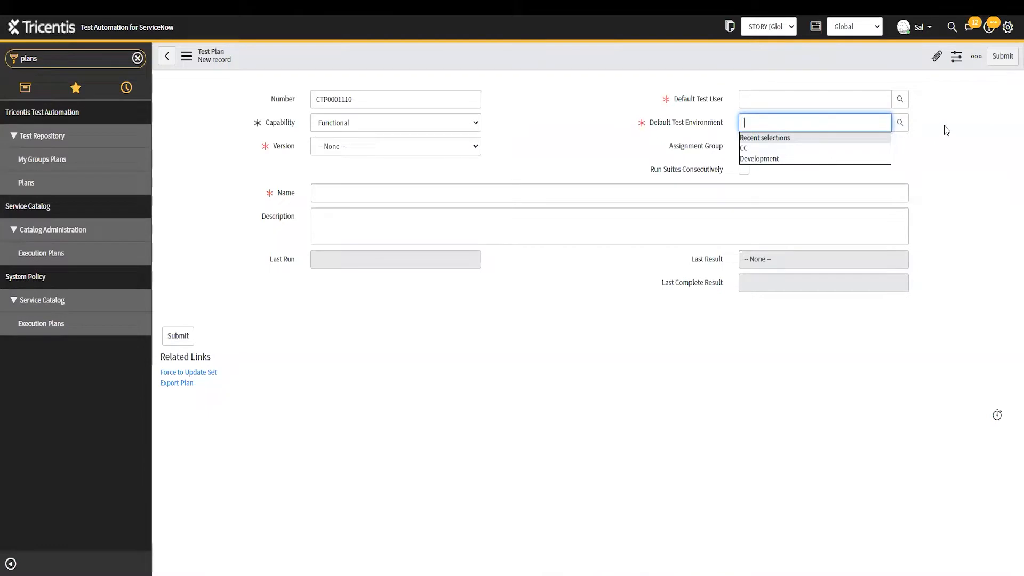
click(917, 133)
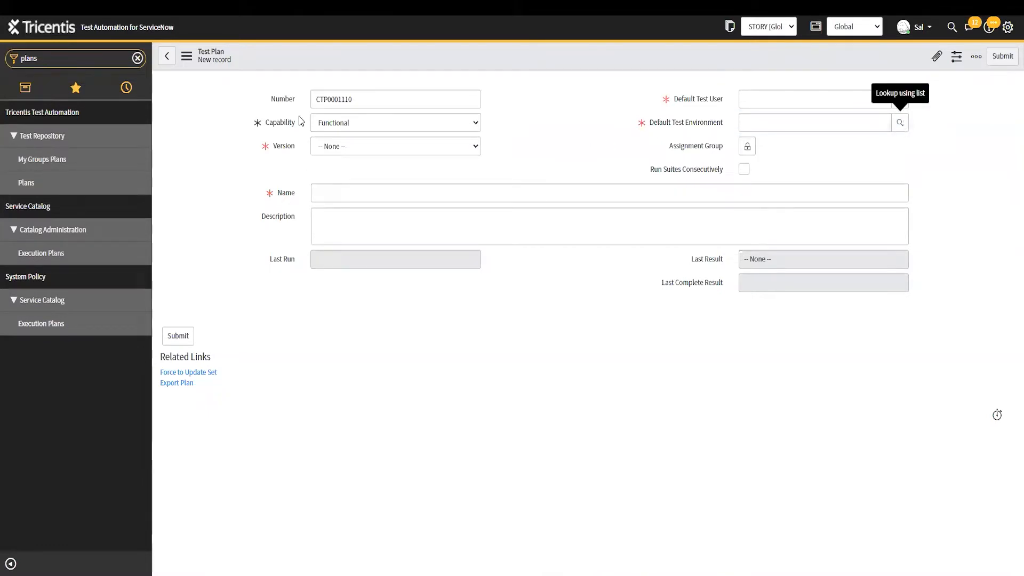
Change the navigator filter to 'Tricenti' and scroll through the matching modules
click(137, 58)
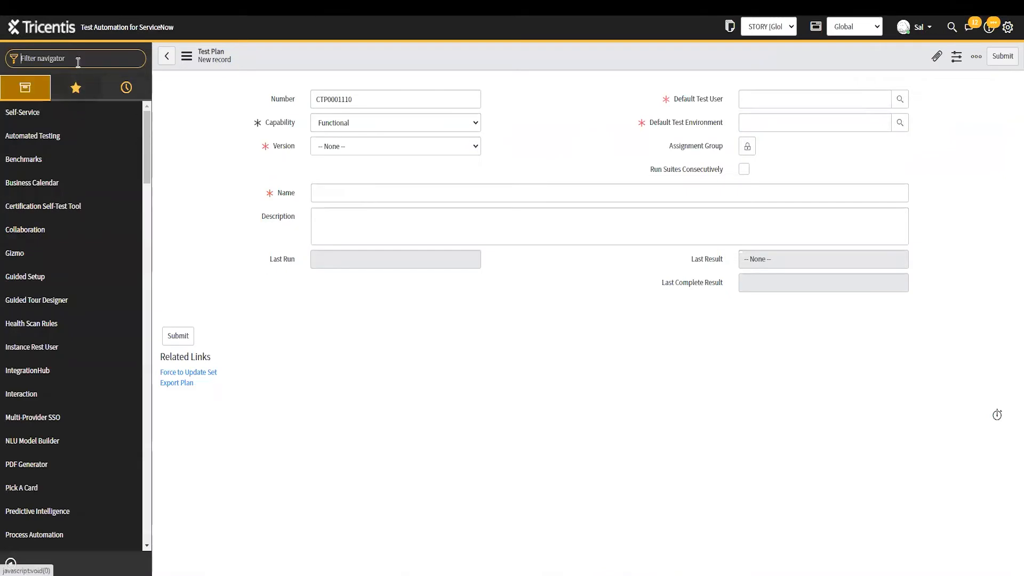
text(Tricent)
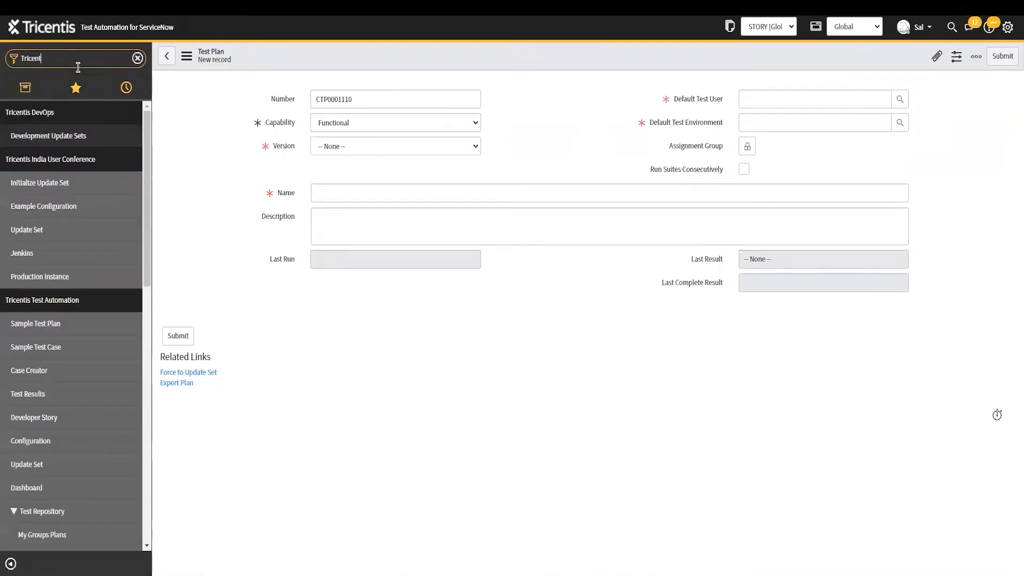
text(i)
scroll(59, 245, down, 2)
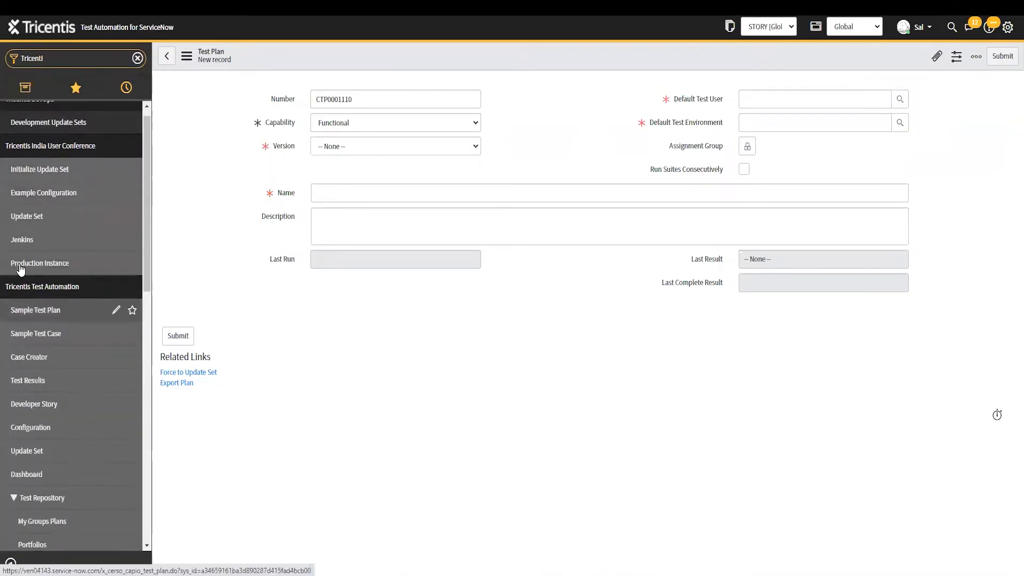
scroll(57, 243, down, 12)
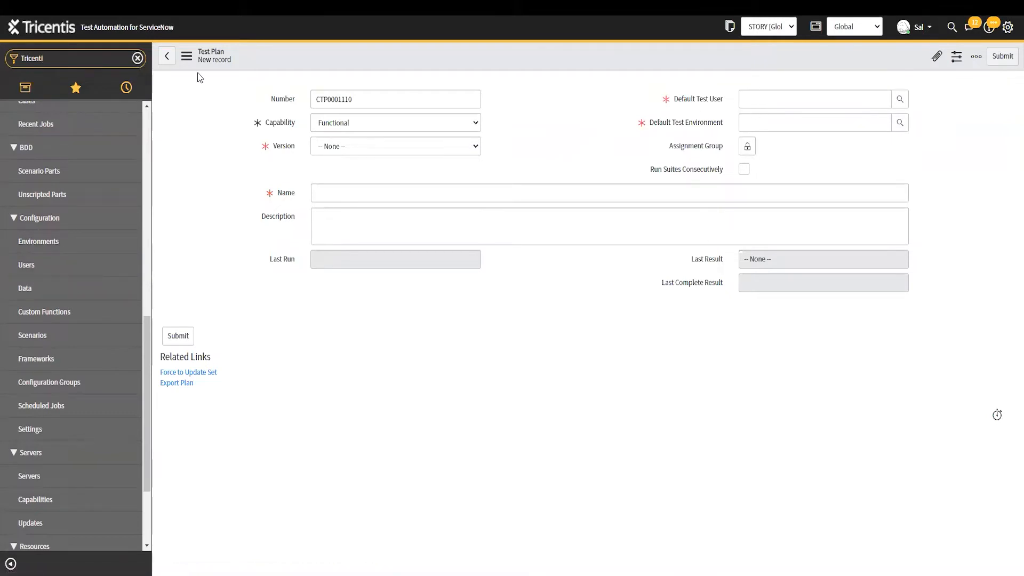
From the Default Test Environment lookup, start a new Test Environment record, CTE0001010
click(899, 124)
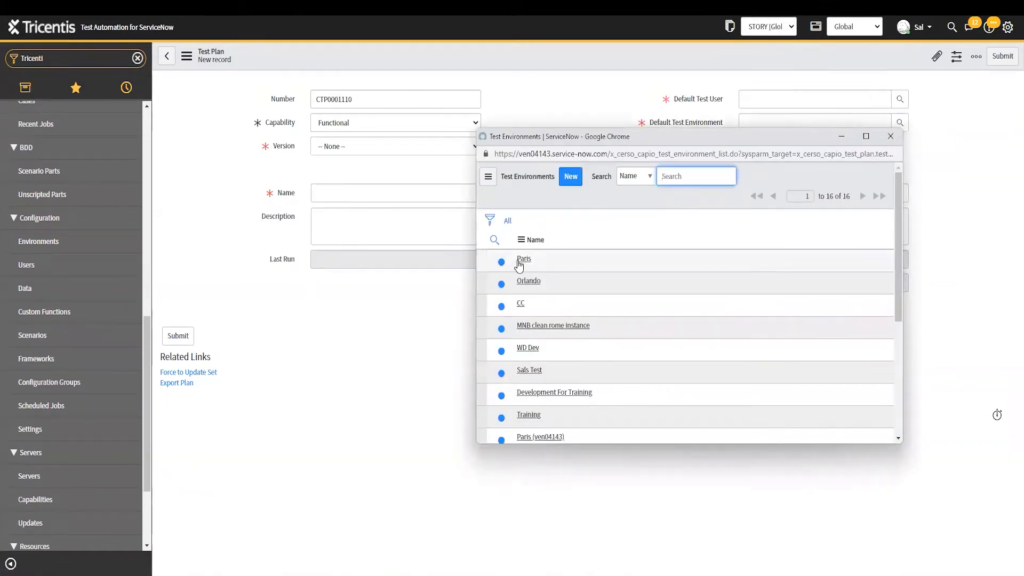
click(573, 181)
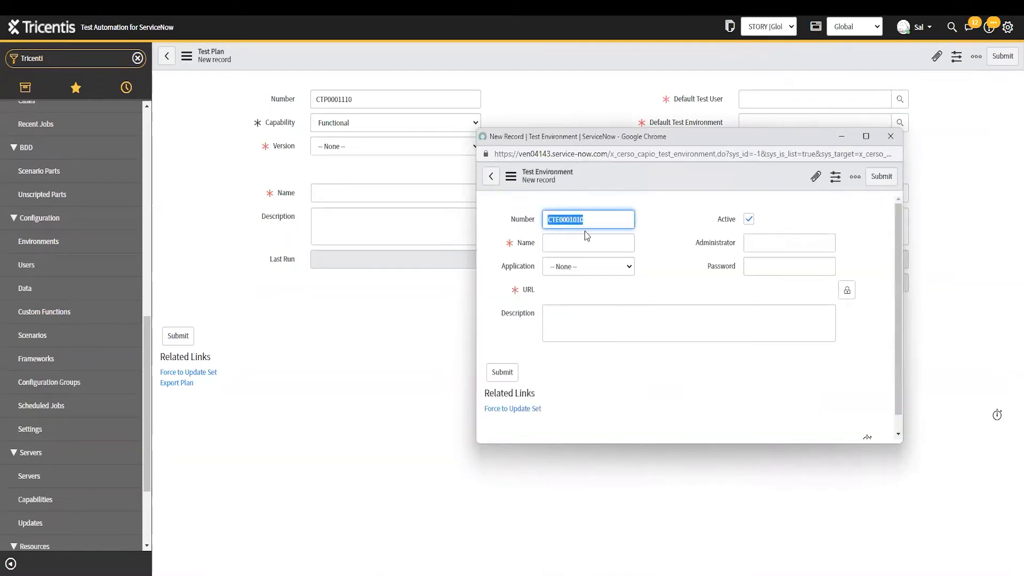
click(601, 244)
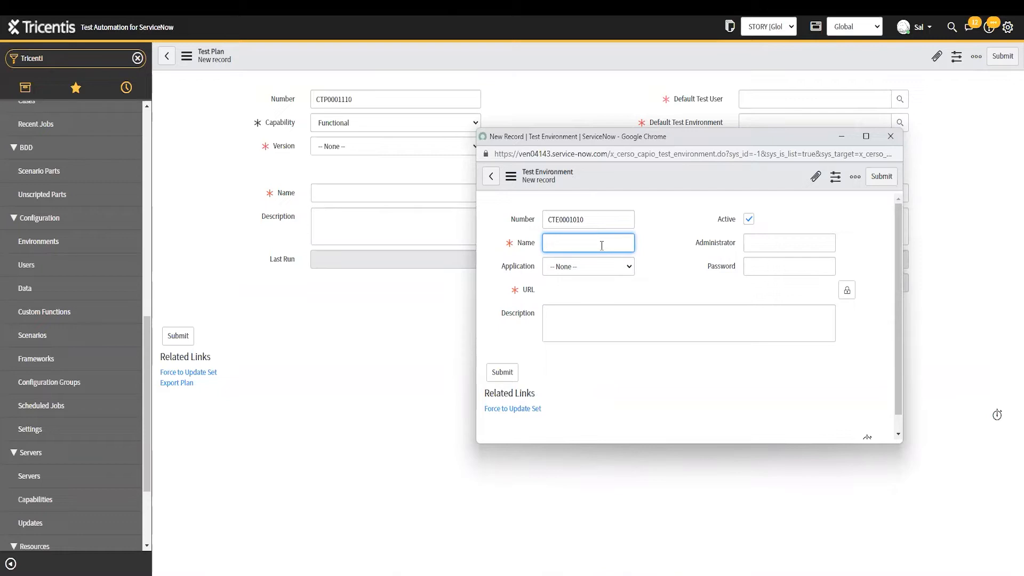
Name the environment 'Development', add its instance URL, then discard the unsaved window
text(Development)
click(835, 291)
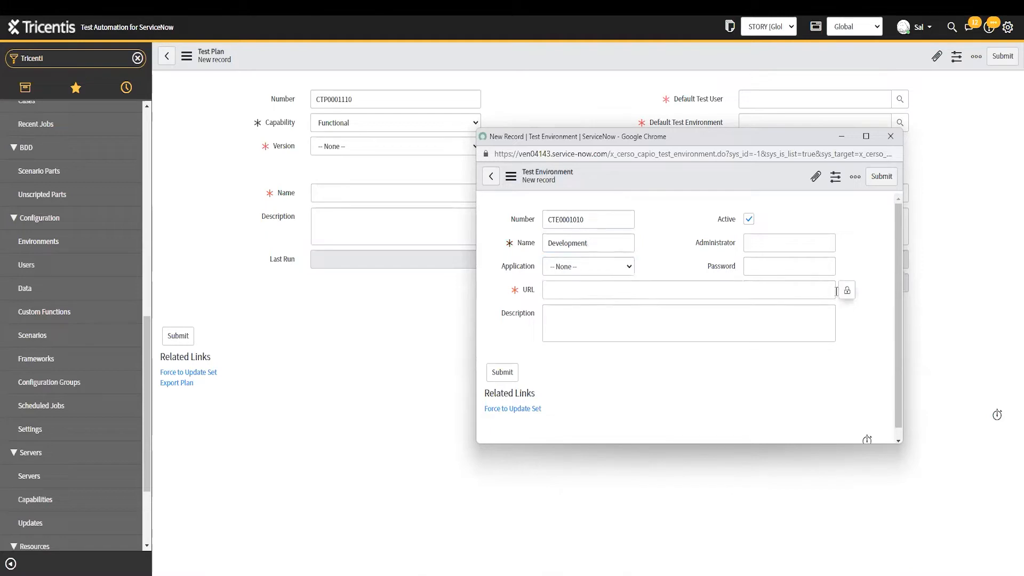
click(604, 285)
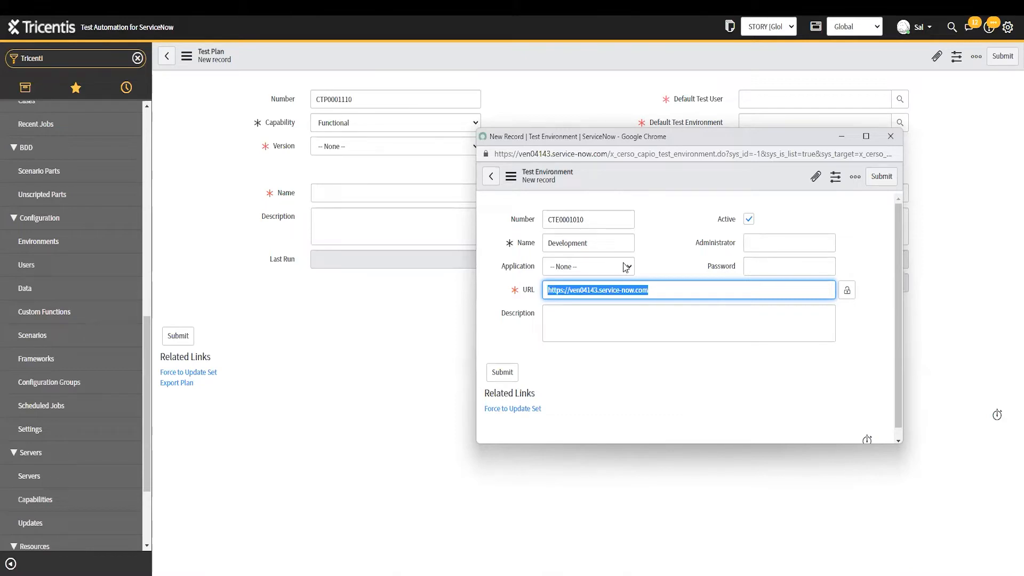
click(574, 317)
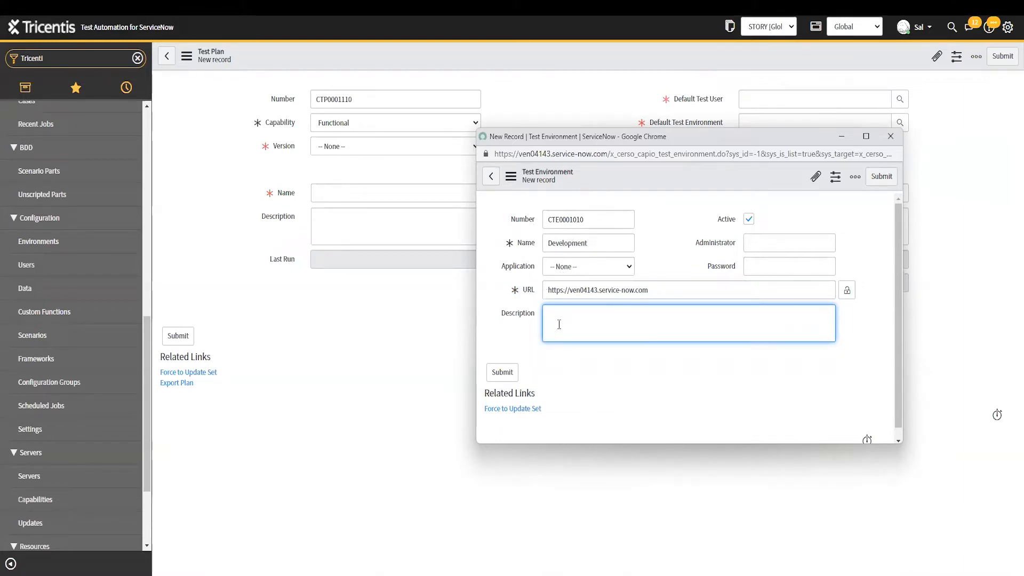
click(888, 140)
click(749, 217)
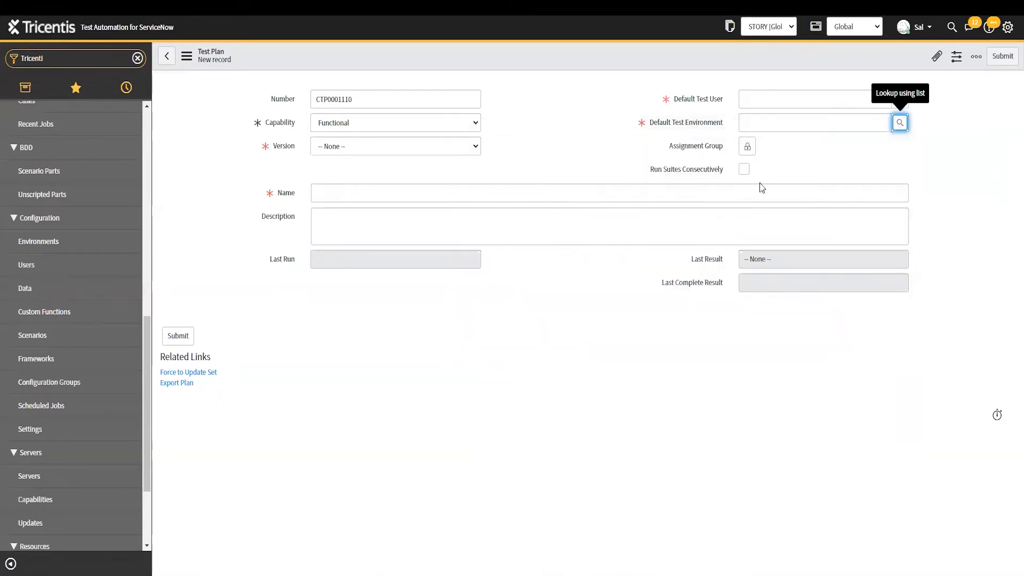
click(805, 99)
click(899, 100)
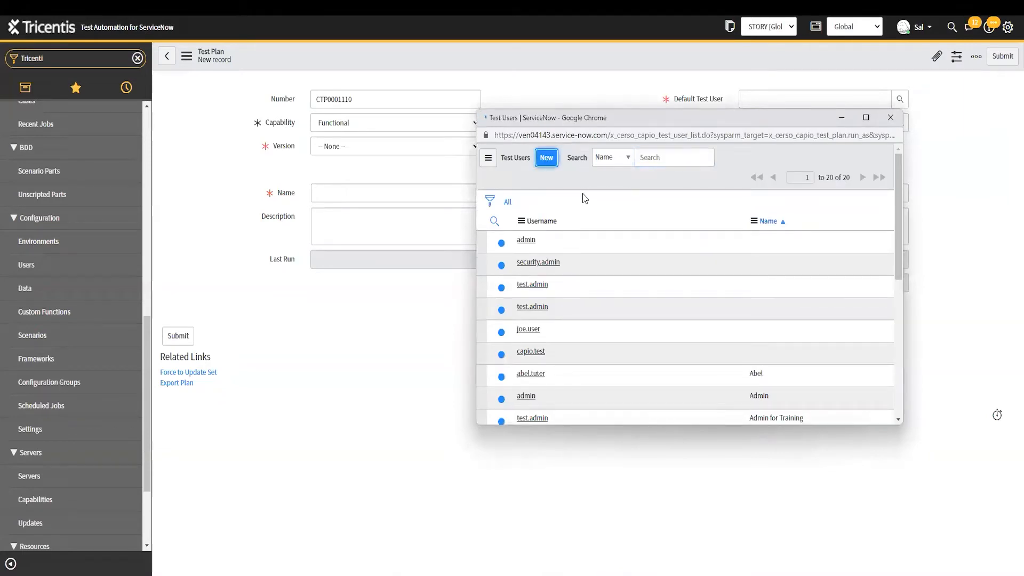
click(546, 157)
click(574, 223)
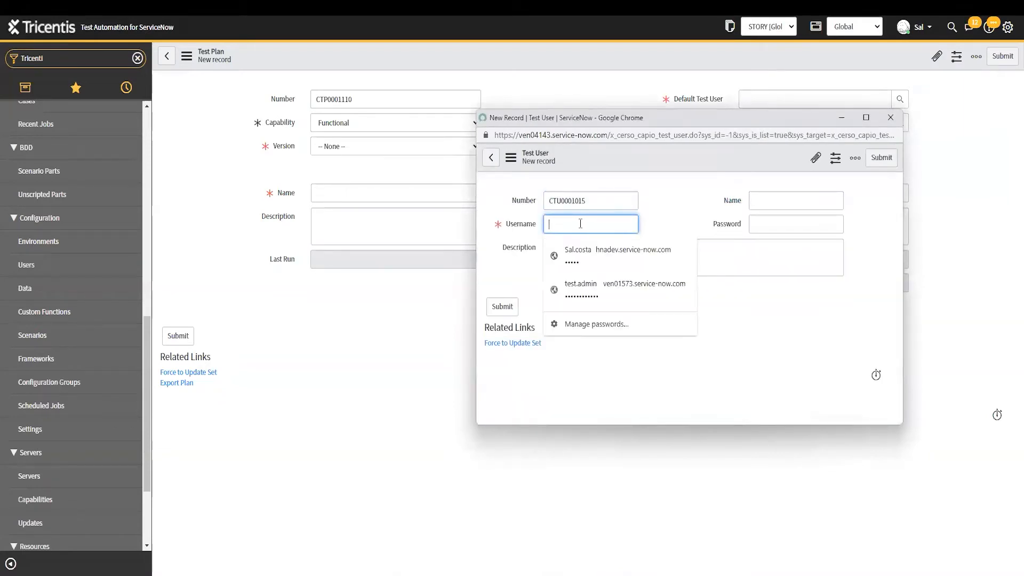
click(795, 224)
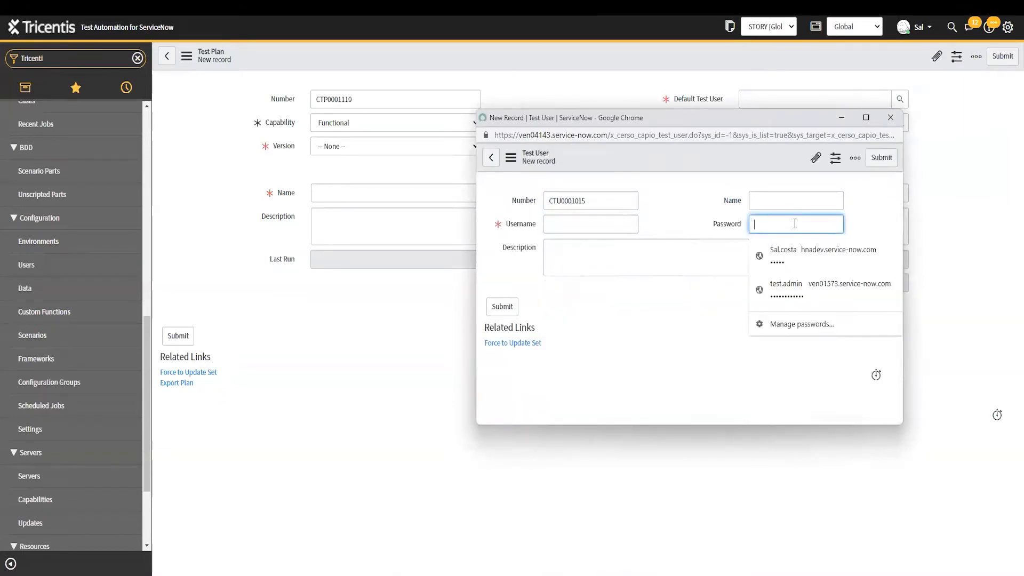
click(771, 199)
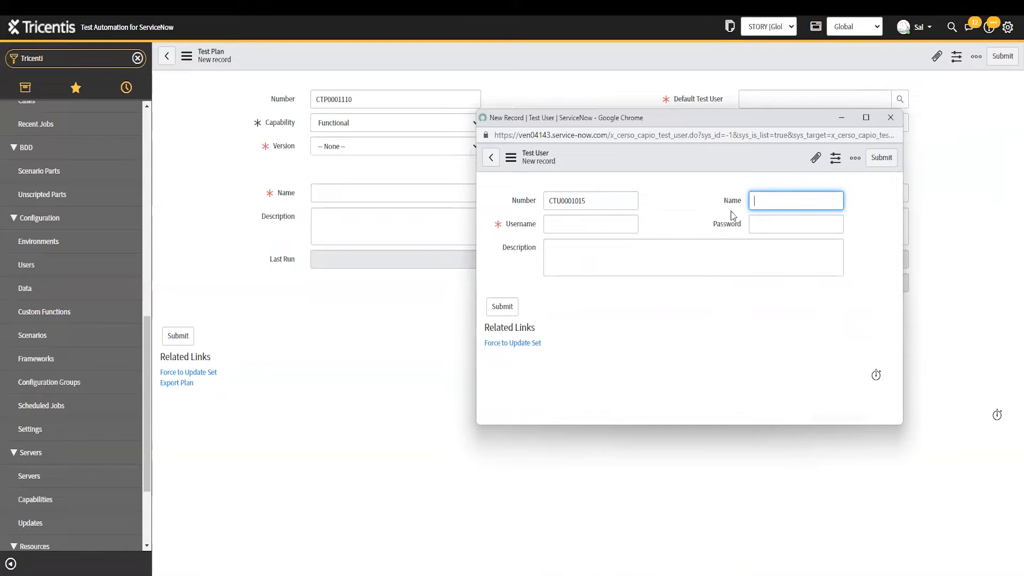
text(Test)
key(BackSpace)
key(BackSpace)
text(ITIL Fulfiller)
key(ctrl+a)
click(550, 223)
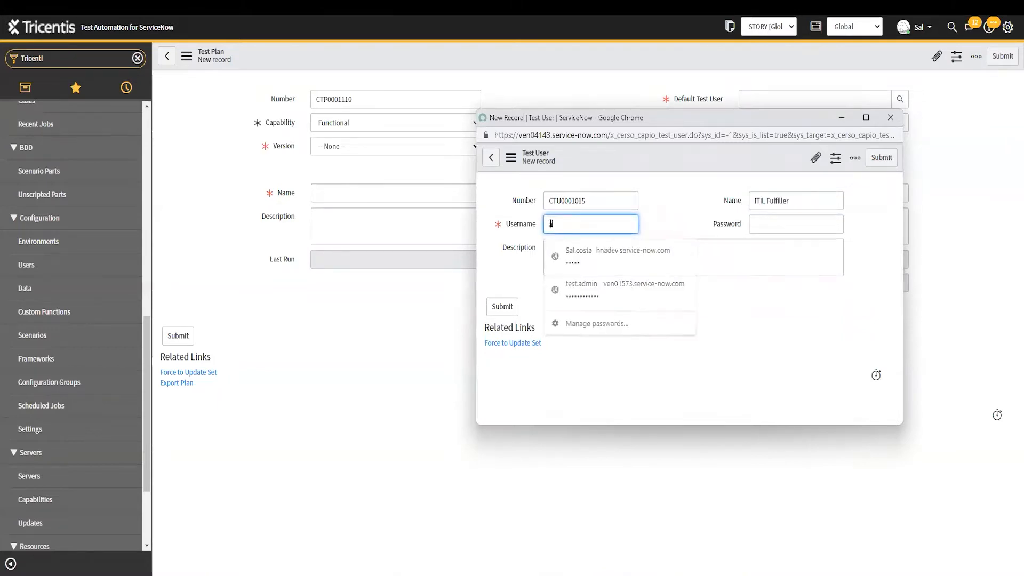
text(abel.tuter)
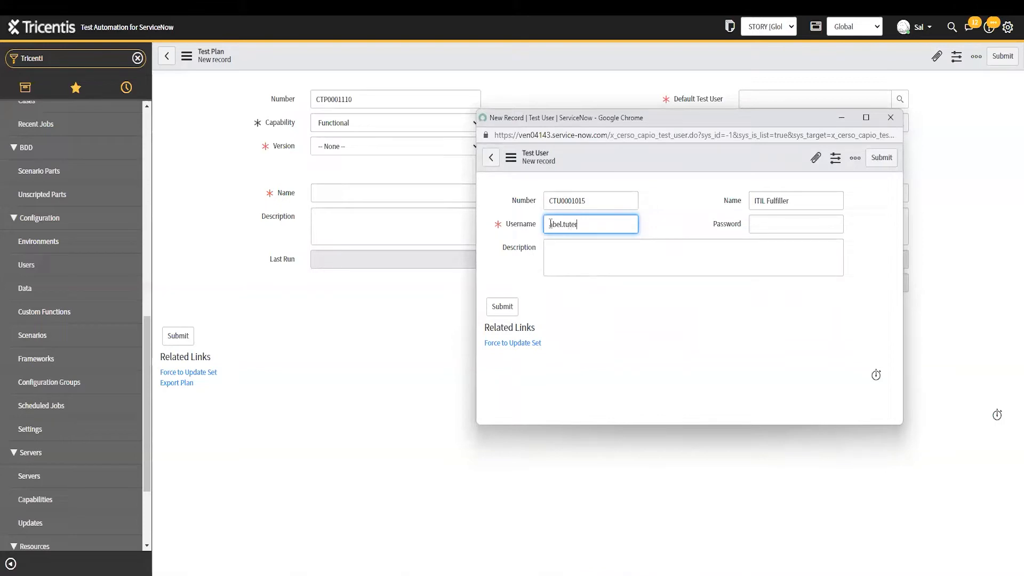
click(766, 222)
text(••••••)
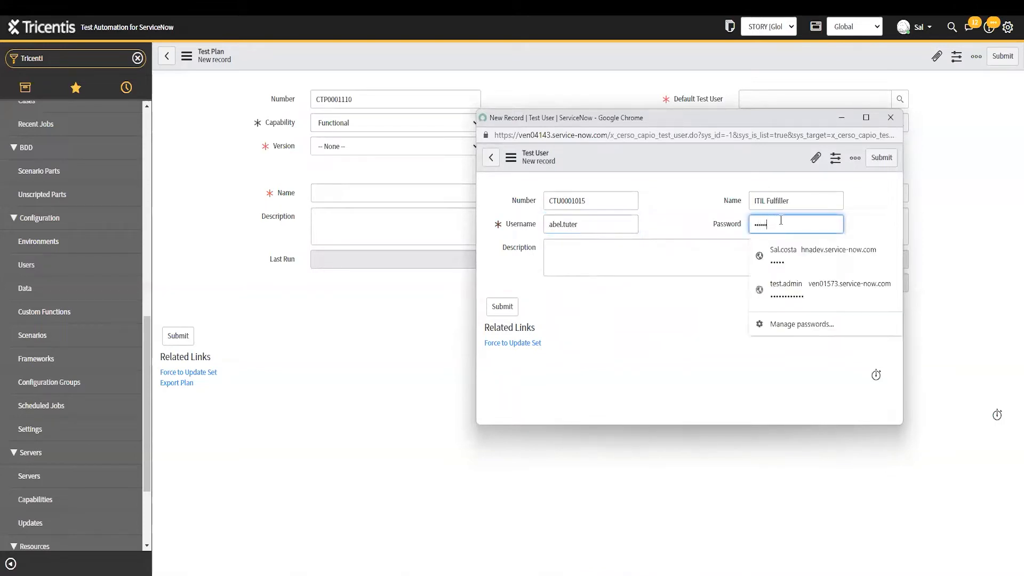
click(670, 233)
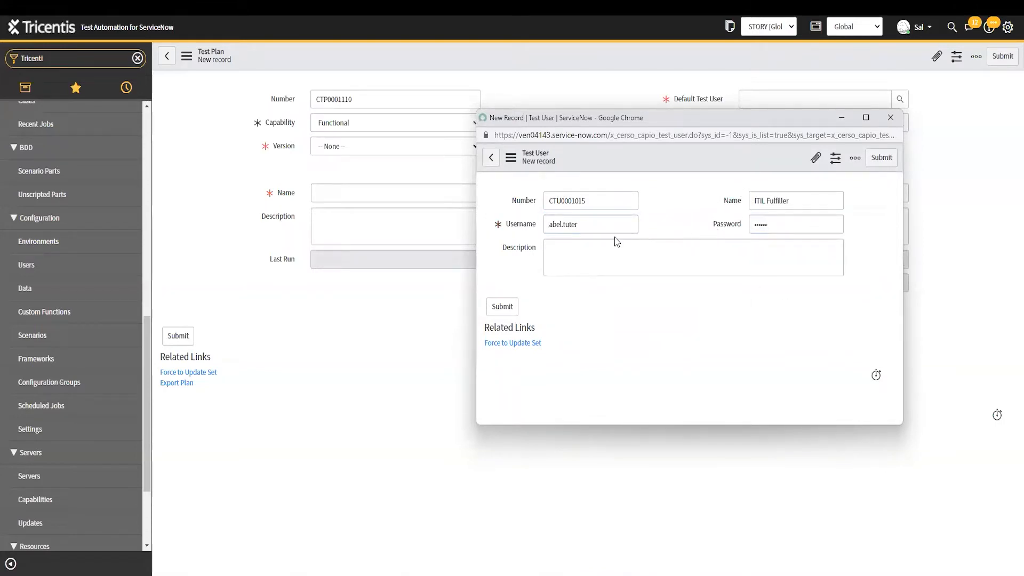
click(717, 206)
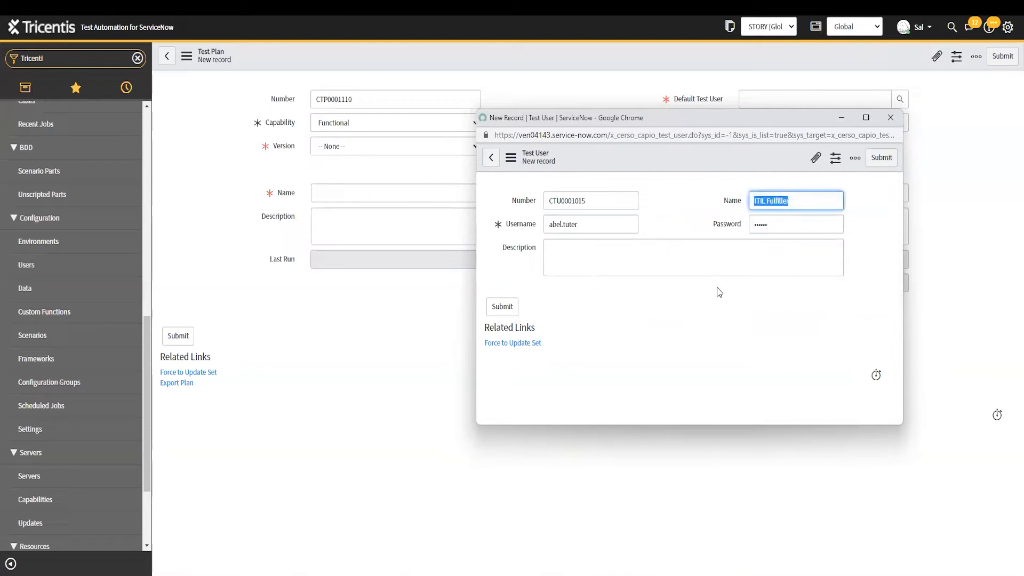
double_click(603, 226)
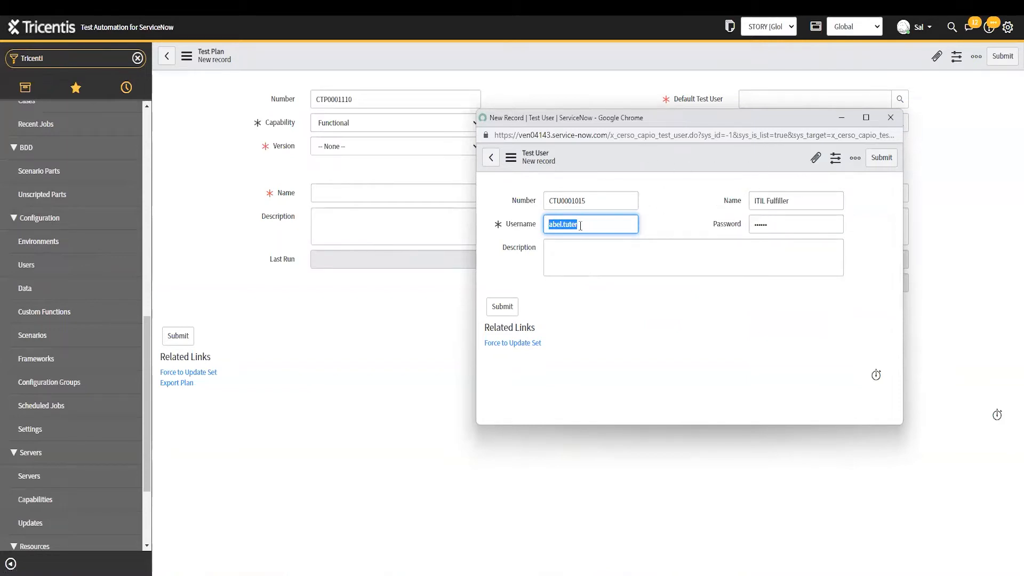
click(721, 227)
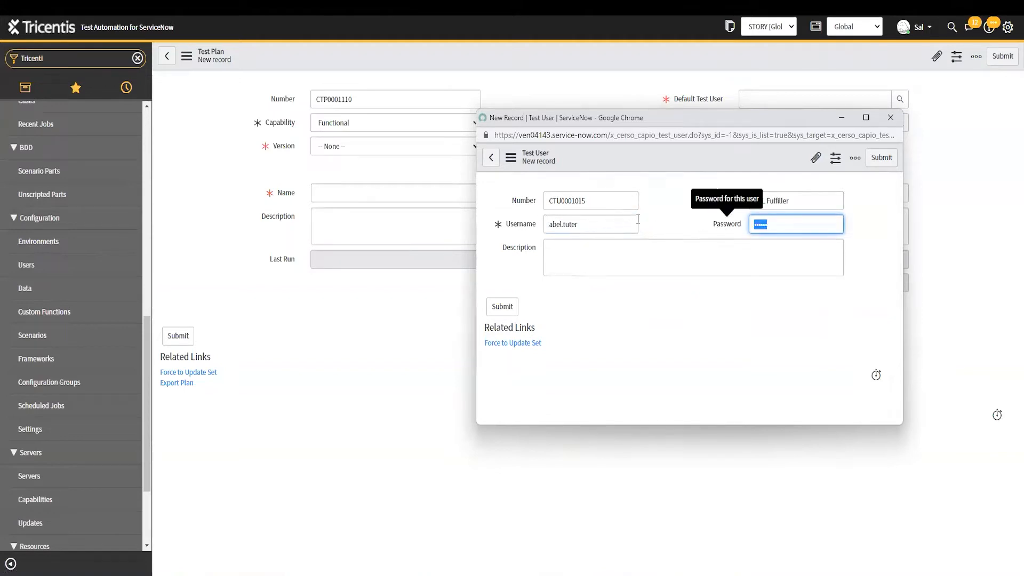
click(606, 221)
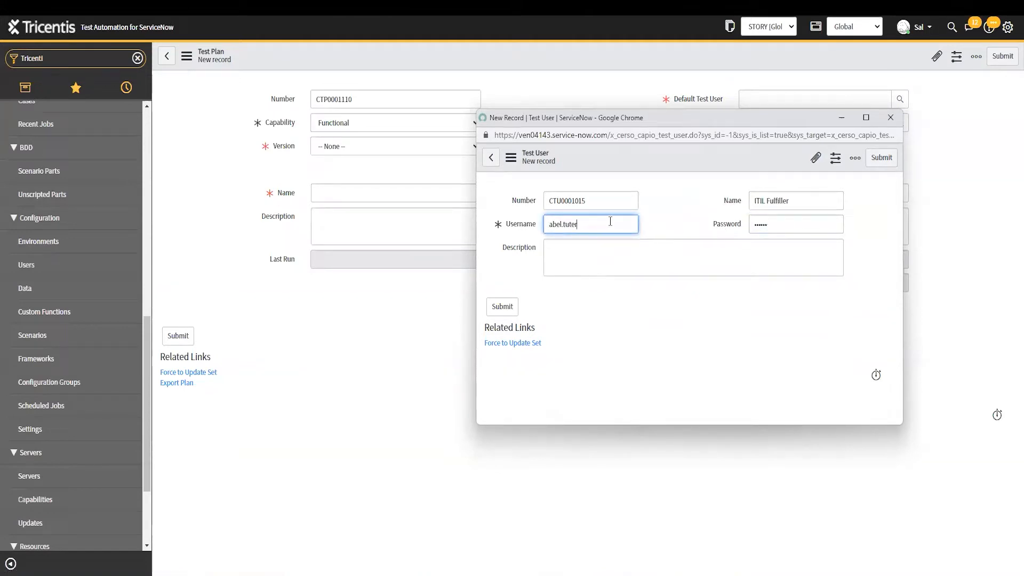
drag(615, 226, 491, 227)
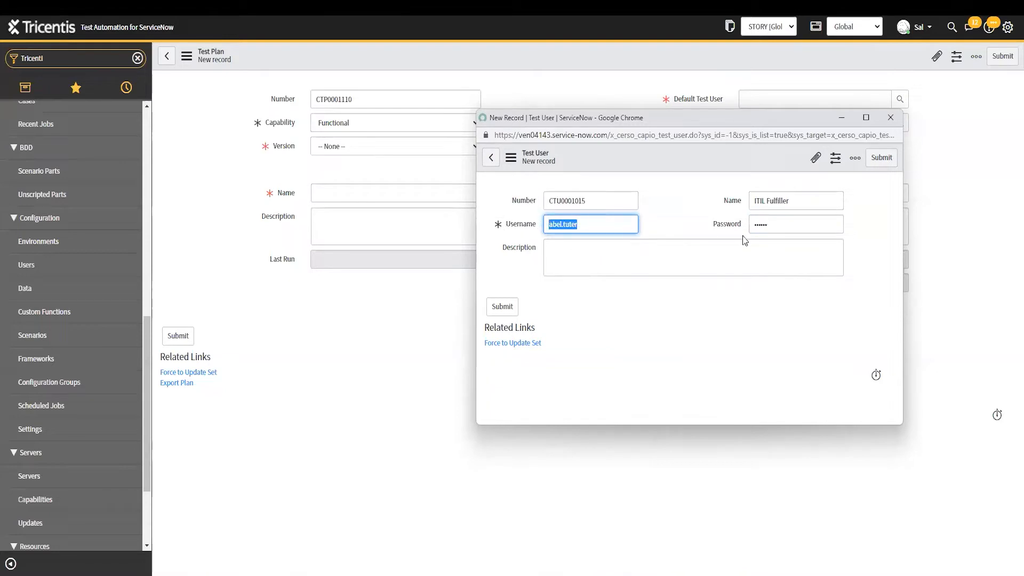
key(Tab)
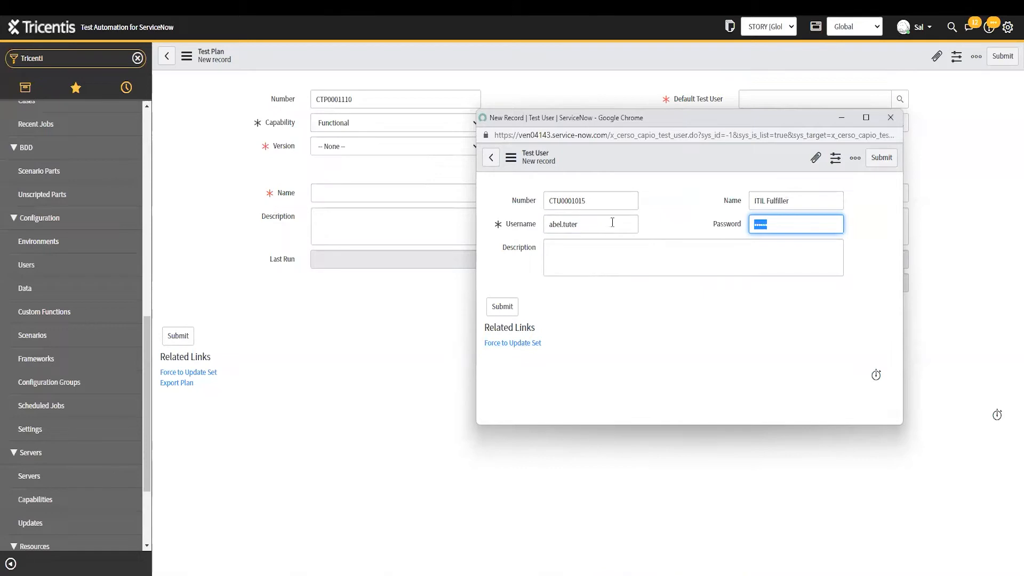
drag(612, 223, 475, 224)
drag(773, 223, 682, 226)
Discard the test-user popup, then set a recent default test user and Development environment
click(890, 122)
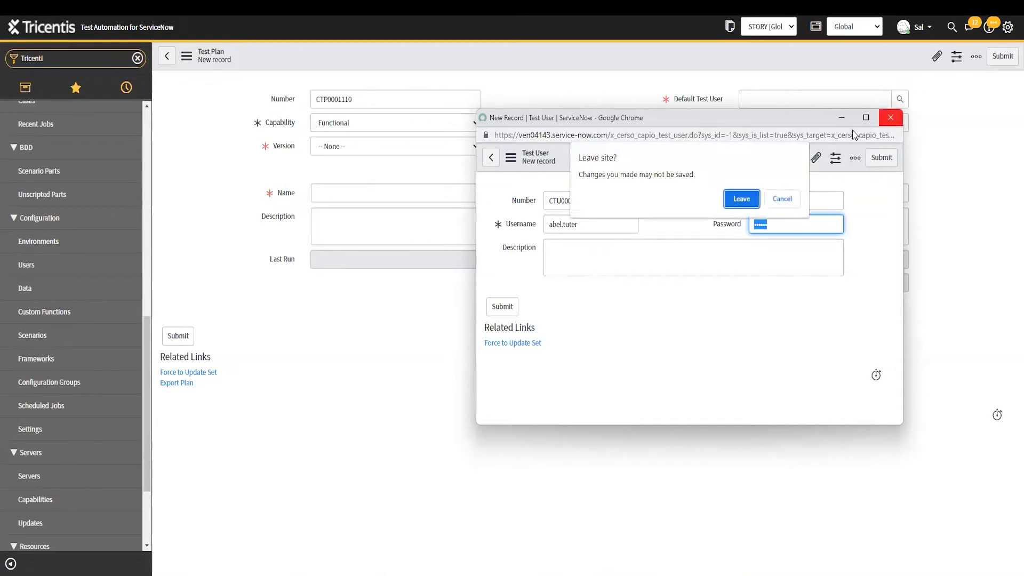
click(741, 199)
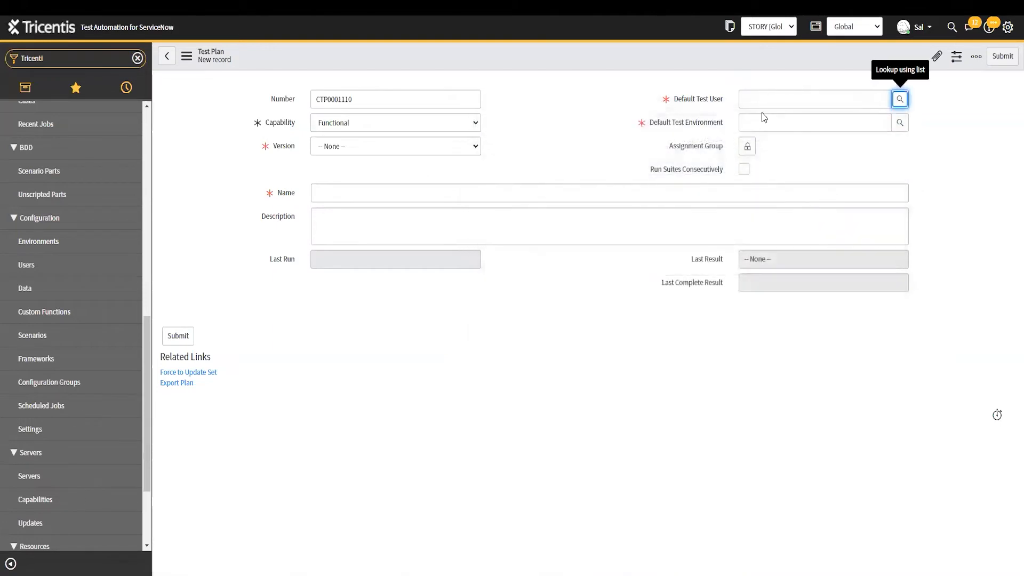
click(772, 99)
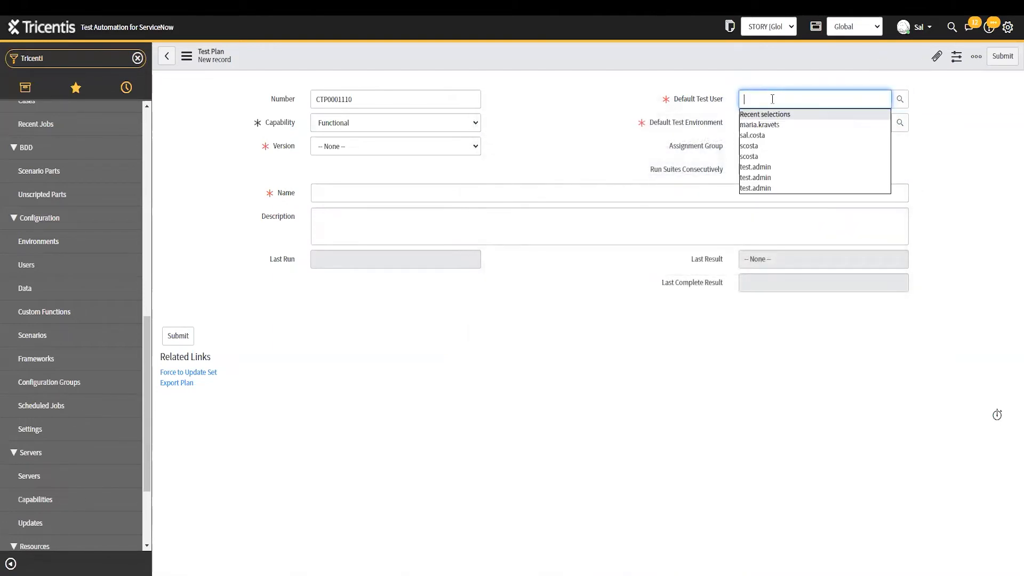
click(768, 167)
click(767, 122)
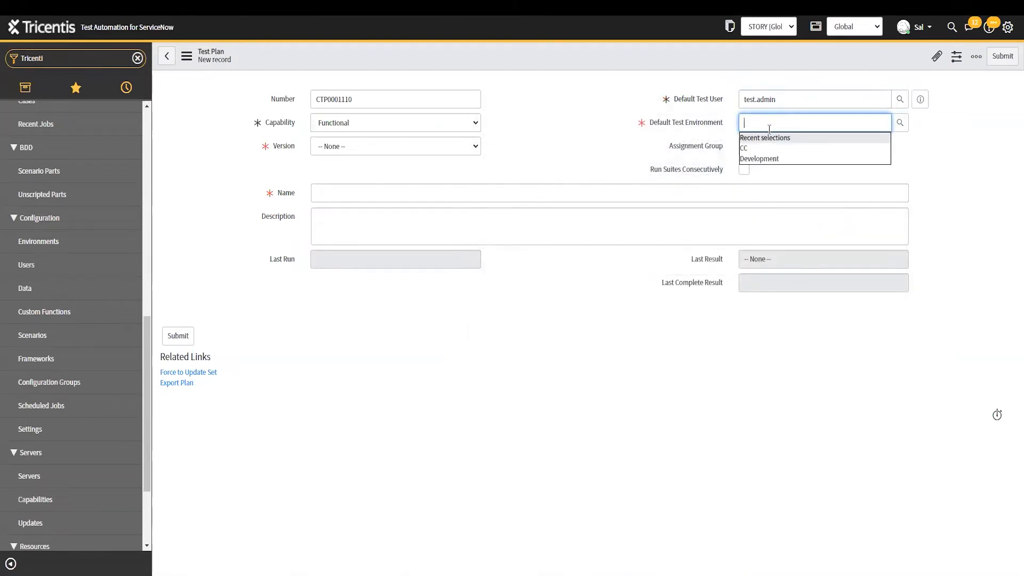
click(770, 158)
Set the plan's Version to Paris, after briefly trying Quebec
click(377, 149)
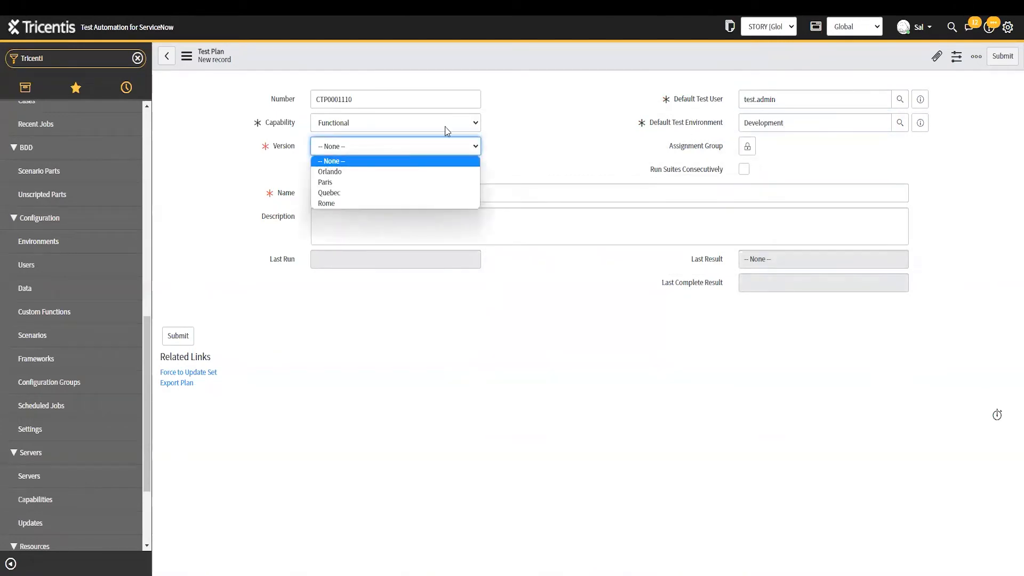
key(Down)
key(Up)
click(376, 183)
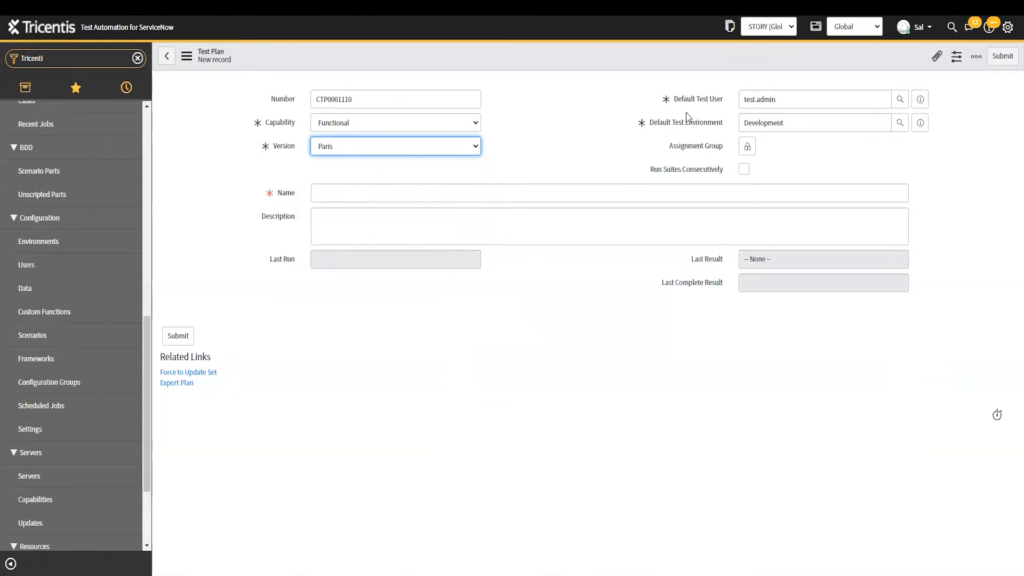
click(341, 150)
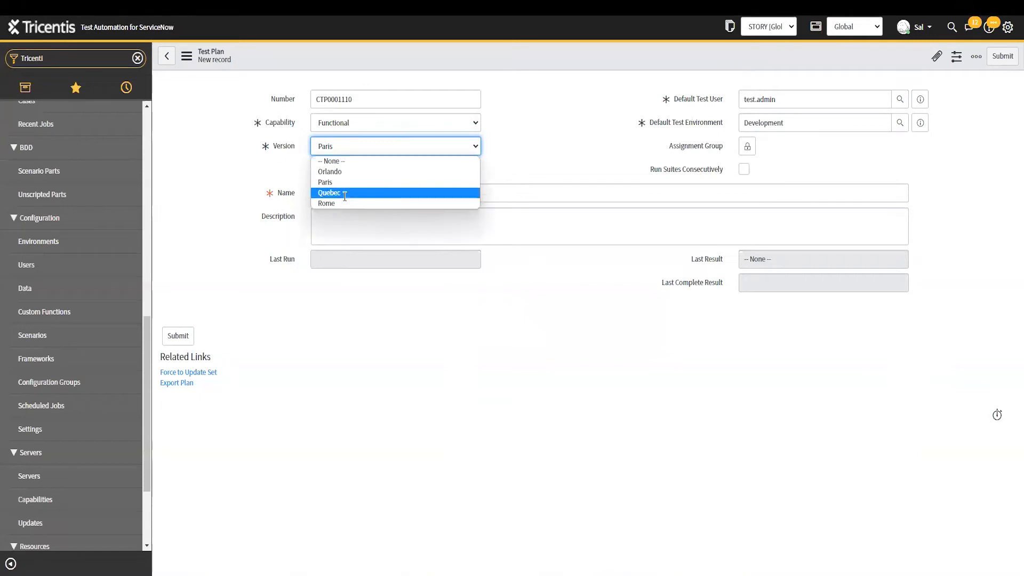
click(344, 193)
click(351, 148)
click(347, 180)
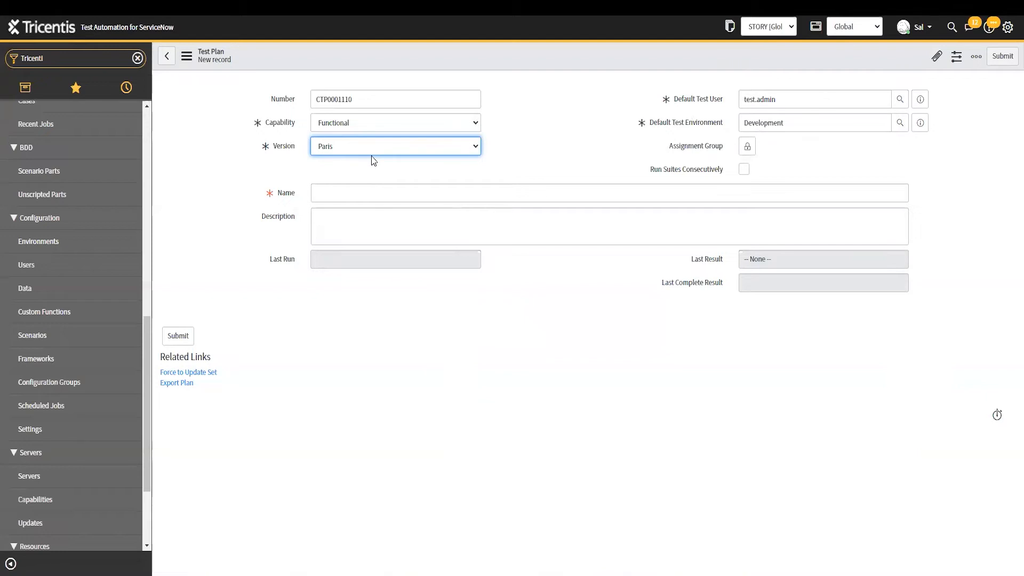
Enter the plan name, revising 'Incident' and 'Unit' drafts into 'ITSM - Workflow'
click(568, 198)
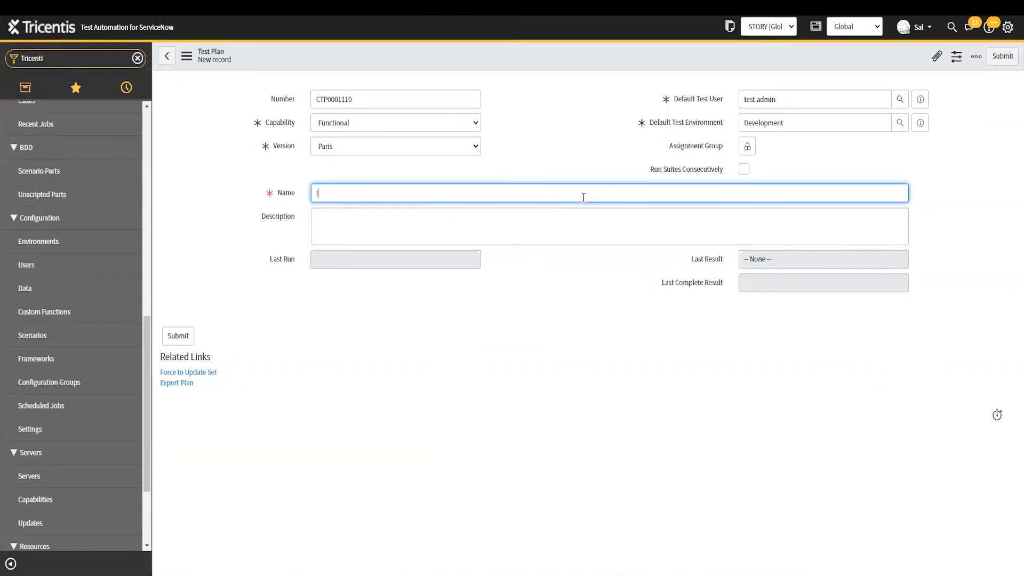
text(Incident)
key(ctrl+a)
text(ITSM)
key(ctrl+shift+Left)
click(583, 197)
text(Unit)
double_click(583, 197)
text(Workflow)
key(ctrl+a)
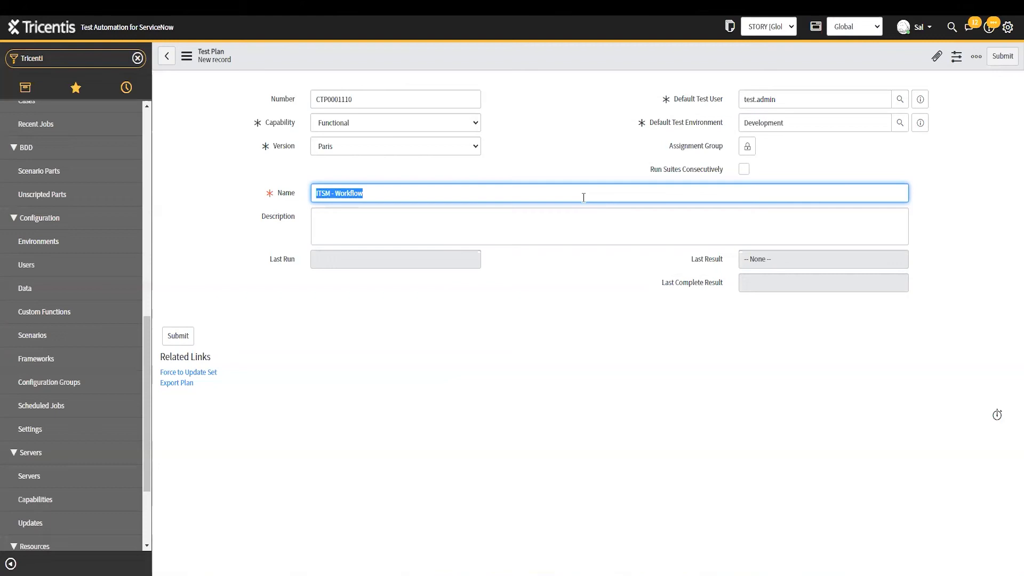
Retype the plan name as 'Incident - Workflow'
click(583, 198)
triple_click(583, 197)
text(Incident - Workflow)
key(ctrl+shift+Right)
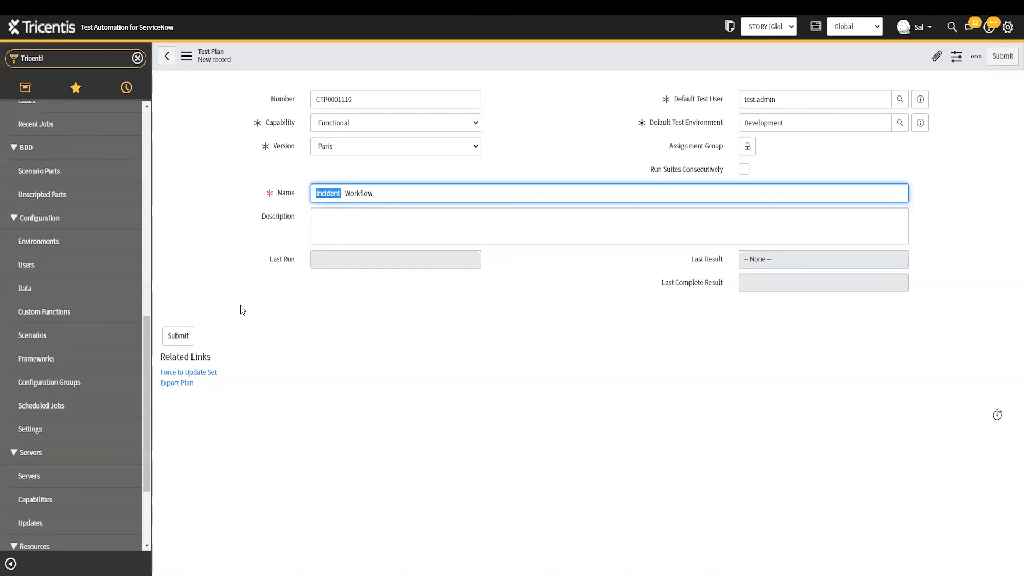
Replace the plan name with the user's first name followed by ' - Development'
key(ctrl+a)
key(BackSpace)
text(Sal - Development)
key(ctrl+a)
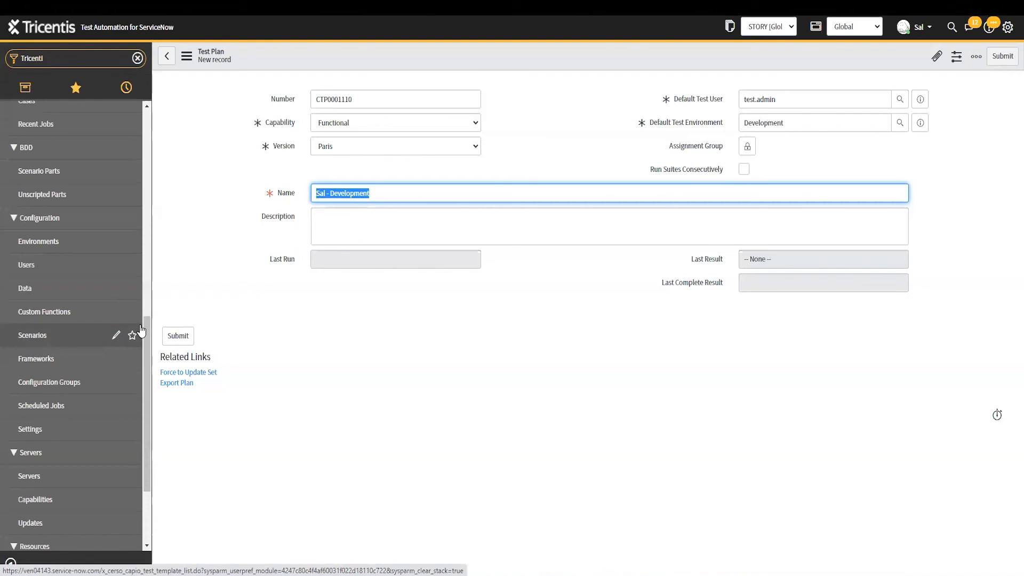
scroll(101, 200, down, 1)
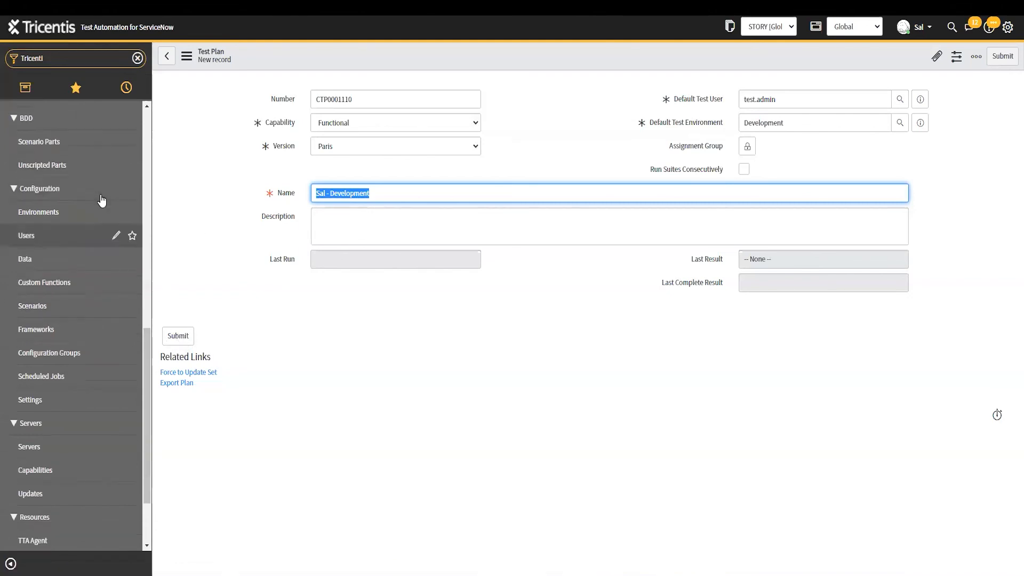
scroll(70, 251, down, 1)
scroll(64, 255, up, 5)
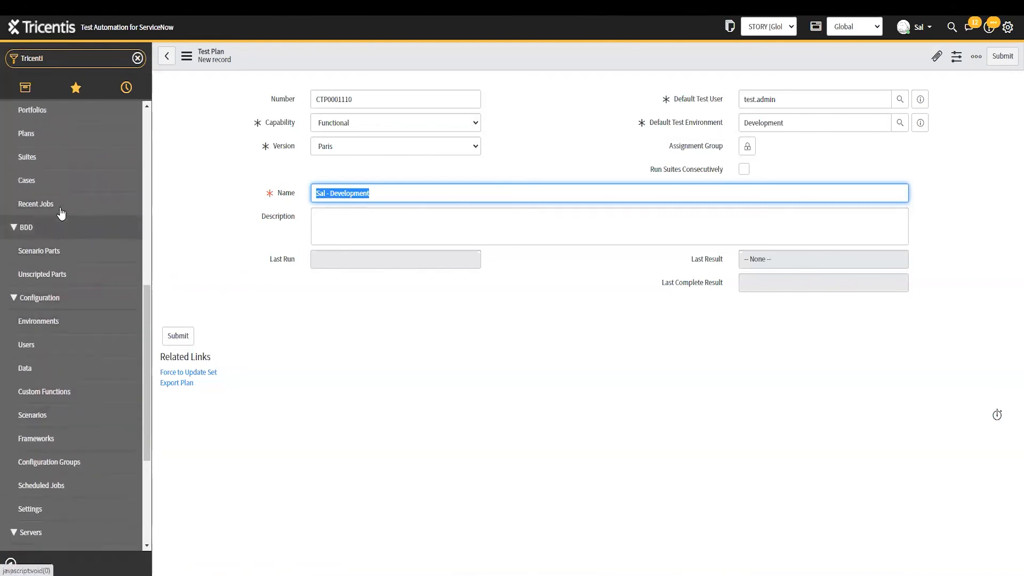
scroll(61, 214, up, 1)
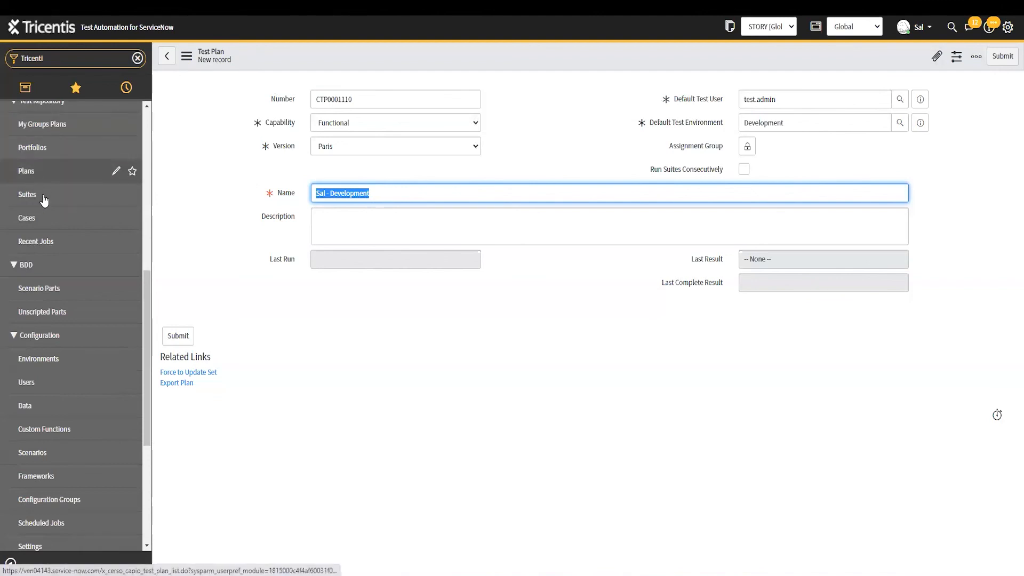
scroll(62, 427, up, 1)
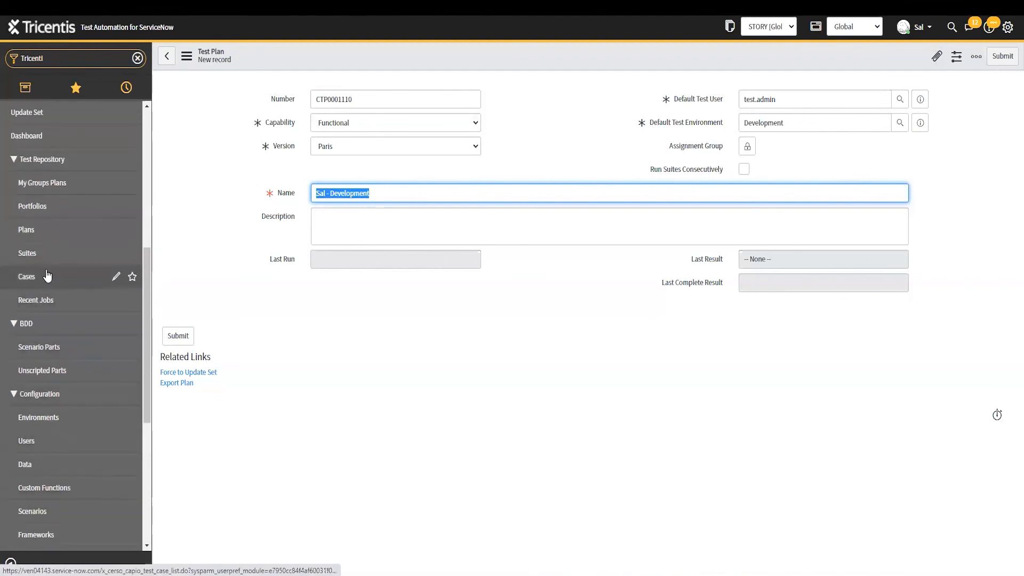